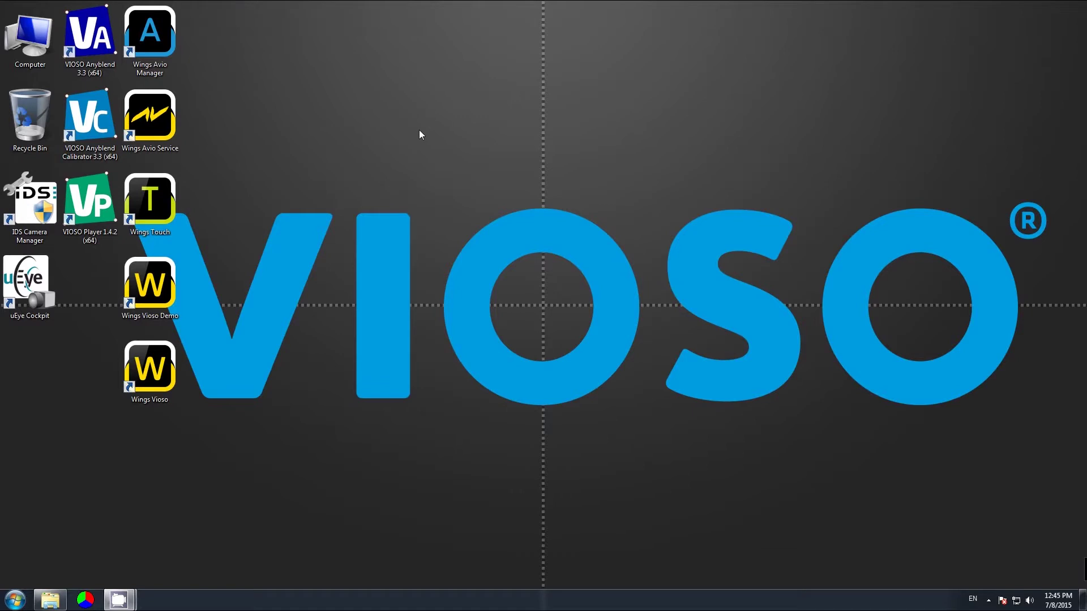
Launch NVIDIA Control Panel from the desktop right-click menu.
right_click(429, 107)
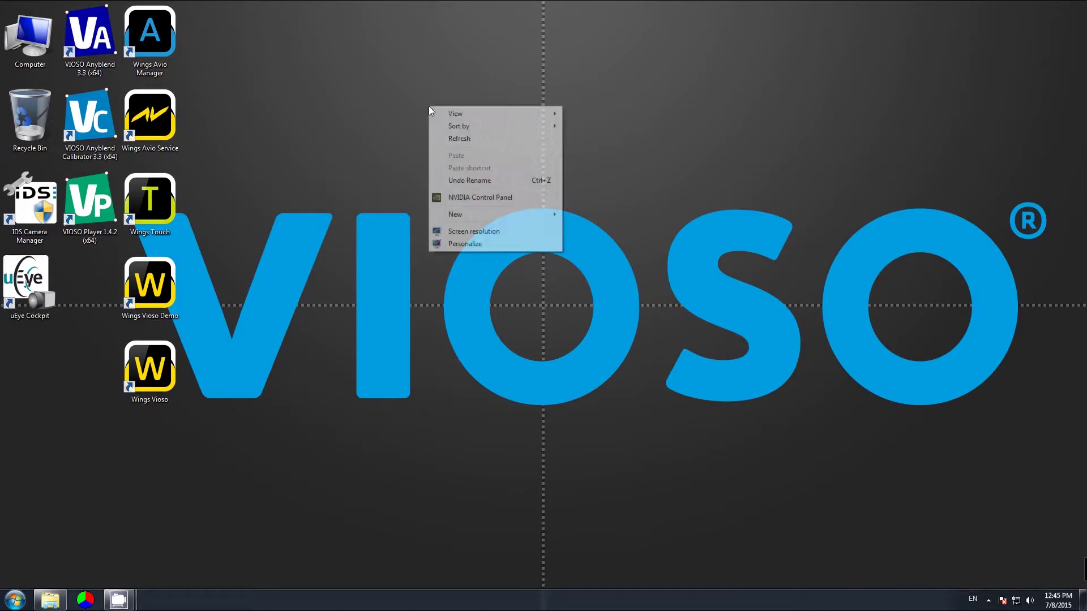
left_click(512, 199)
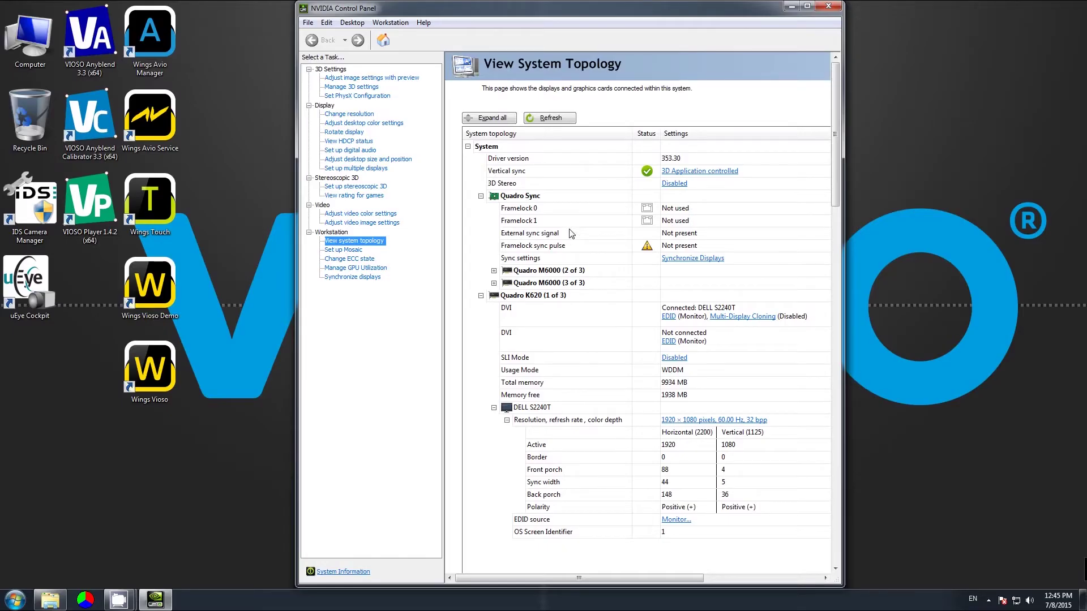
Expand Quadro M6000 (2 of 3) to show Delta projectors 1 and 2 on DVI outputs.
left_click(517, 198)
left_click(549, 296)
left_click(495, 272)
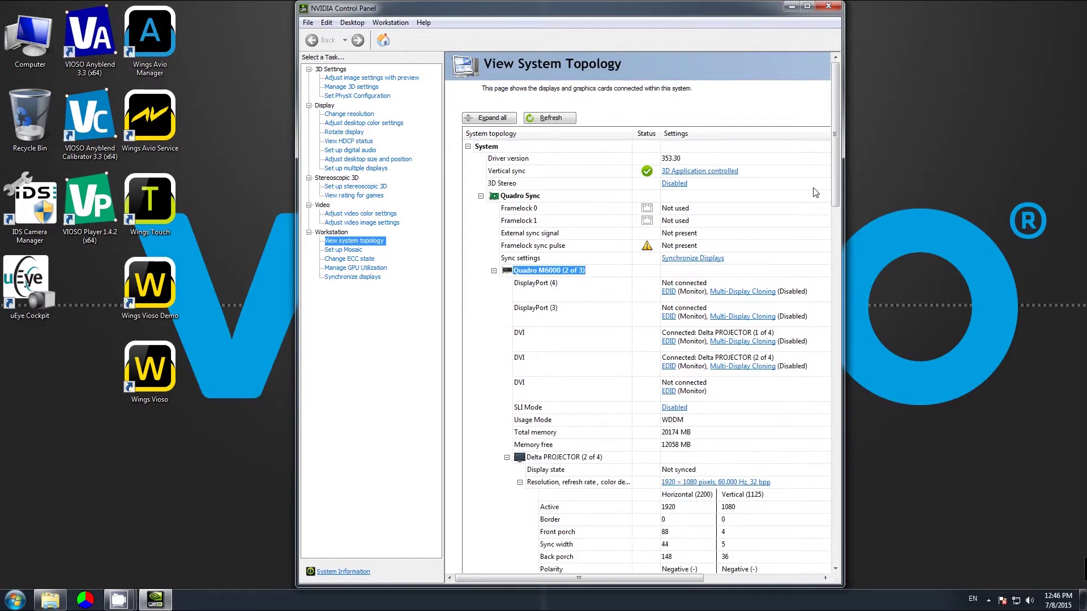
left_click_drag(834, 110, 838, 154)
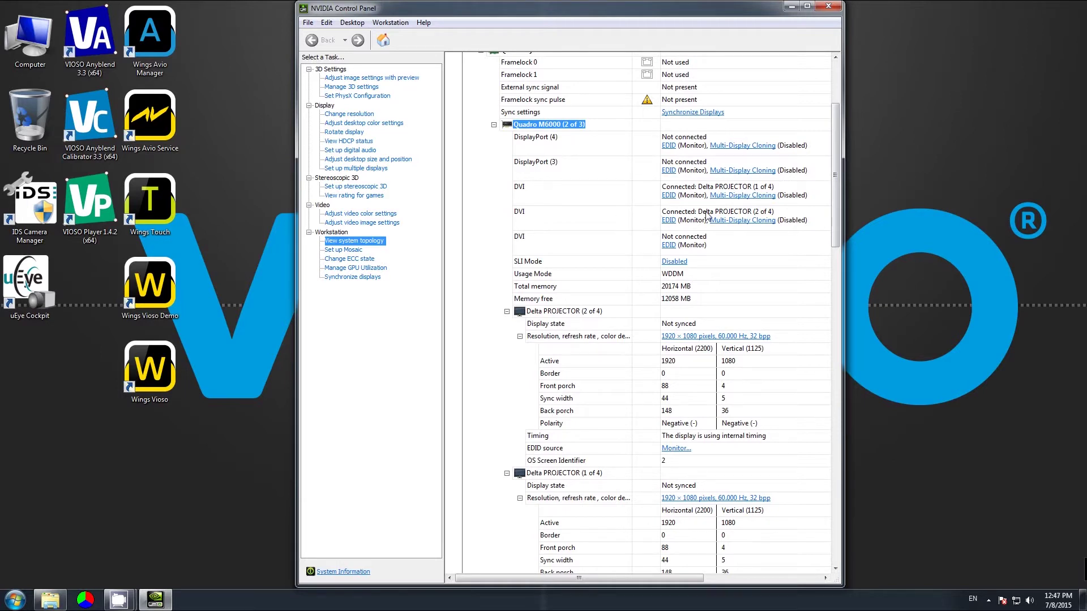
Expand Quadro M6000 (3 of 3) and open EDID management for Delta PROJECTOR (3 of 4).
left_click_drag(836, 196, 841, 321)
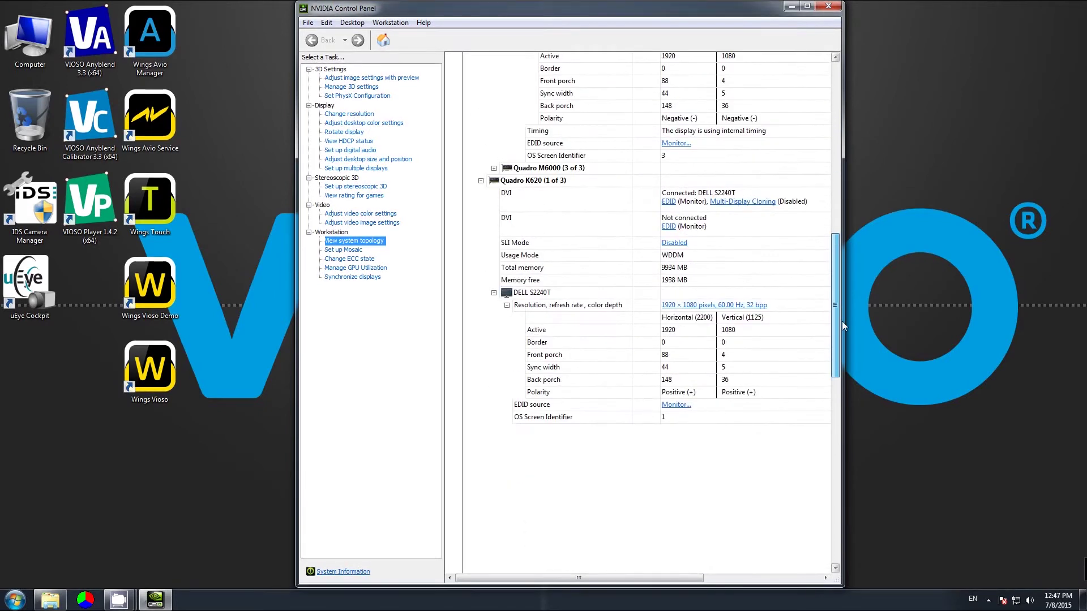
left_click(493, 168)
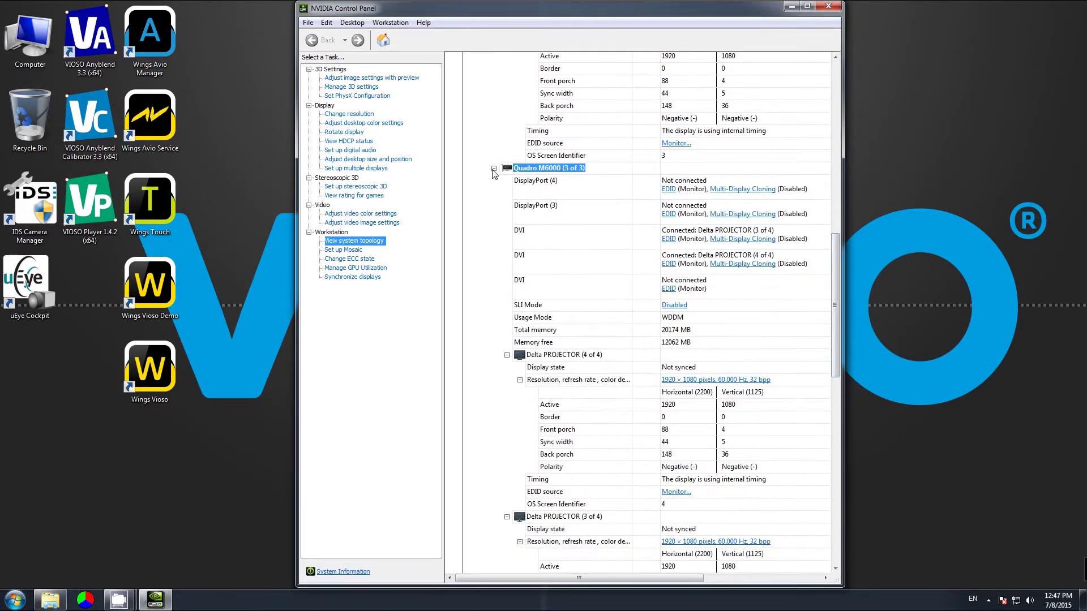
left_click(668, 240)
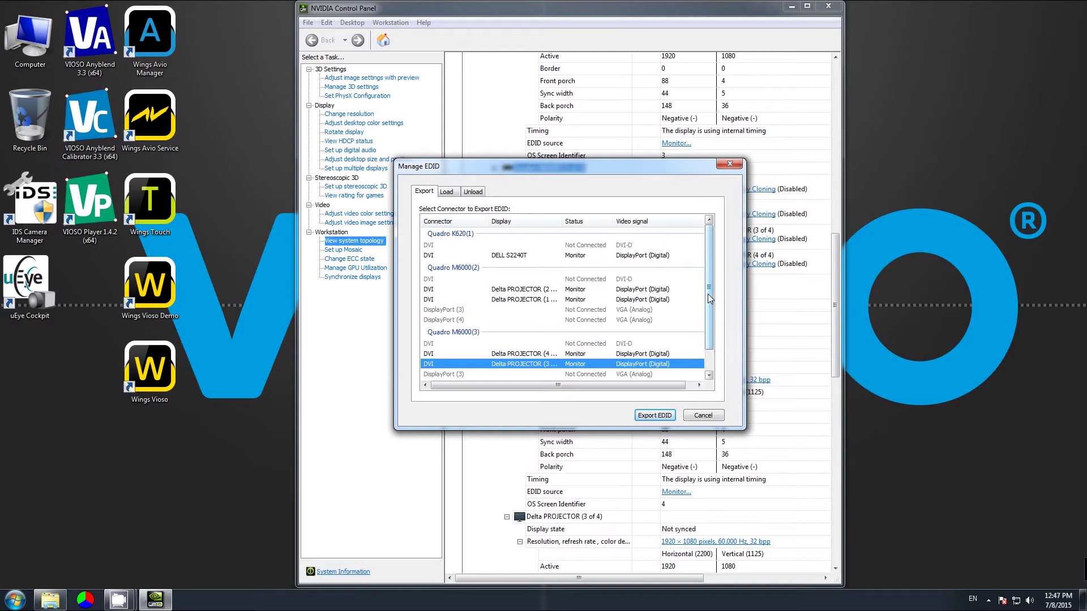
Export the fourth Delta projector's DVI EDID as 'delta EDID' in Documents.
left_click(519, 355)
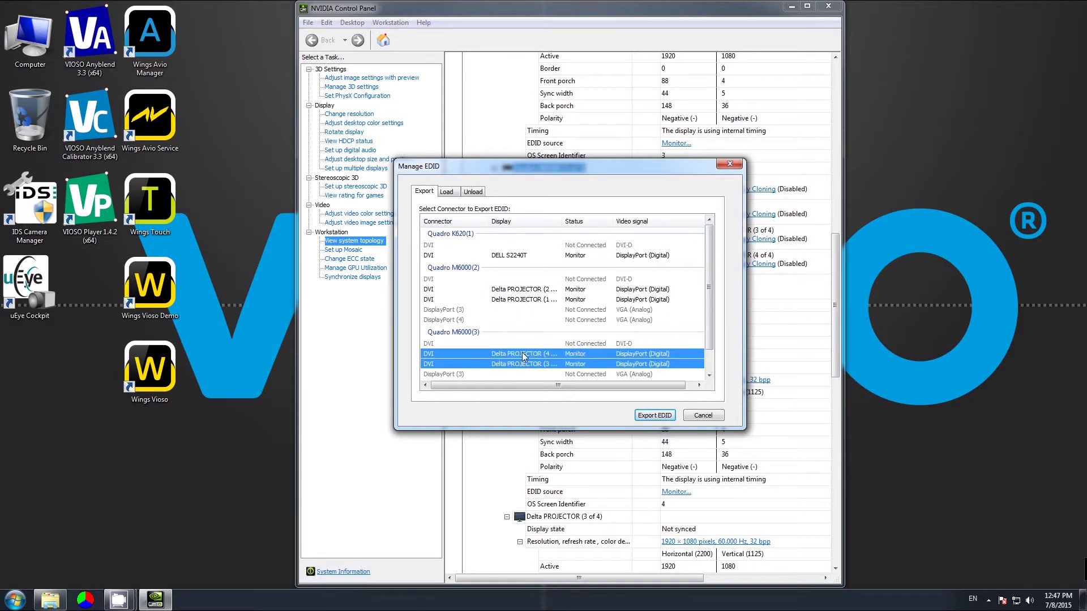
left_click(655, 416)
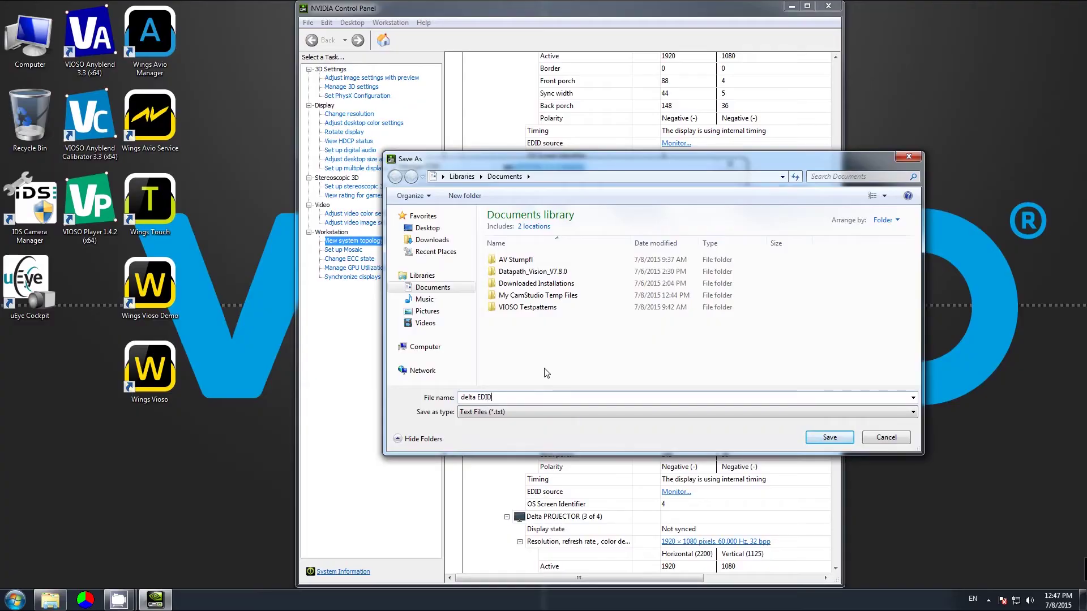
left_click(827, 439)
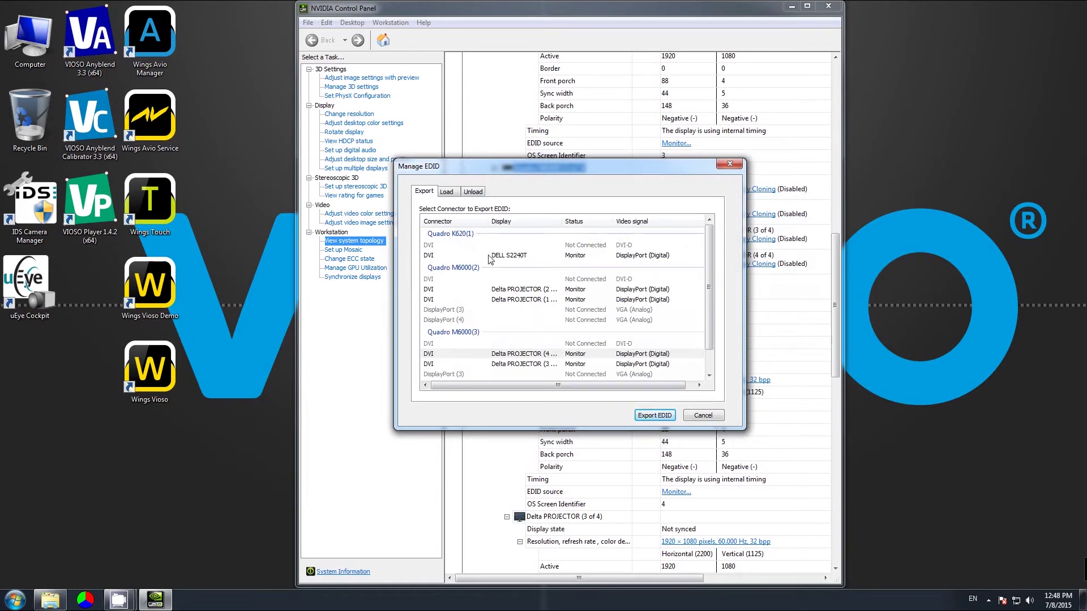
On the Load tab, choose the 'delta EDID' file as the EDID source.
left_click(447, 192)
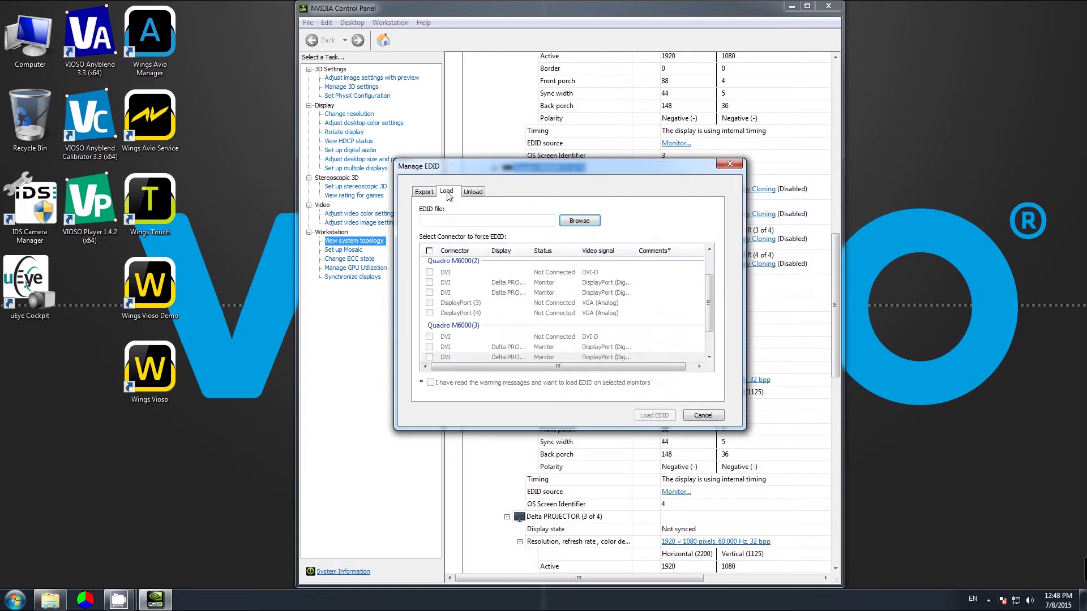
left_click(580, 223)
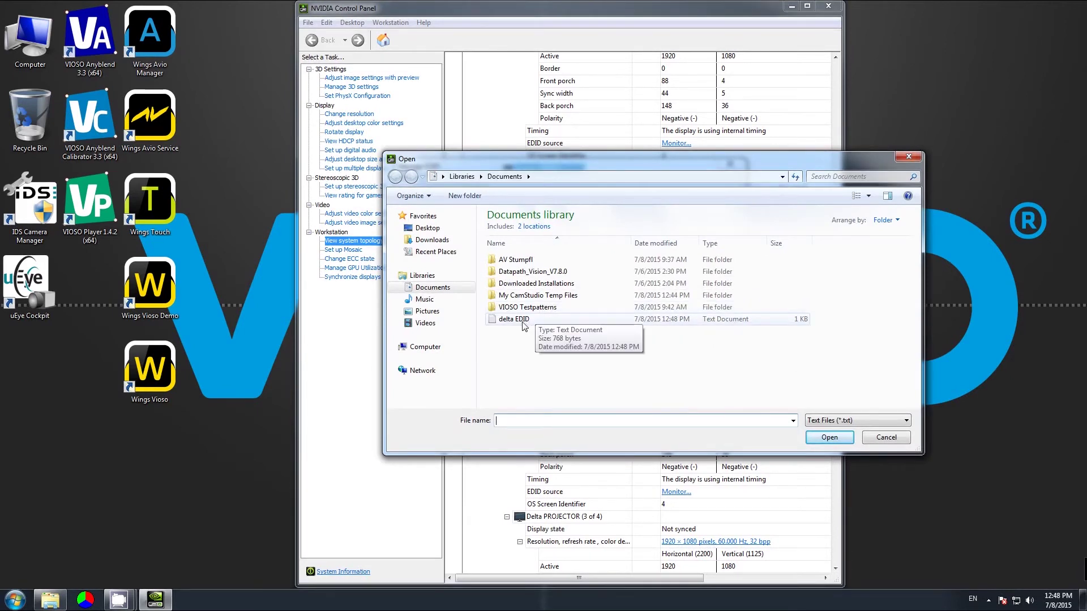
left_click(508, 320)
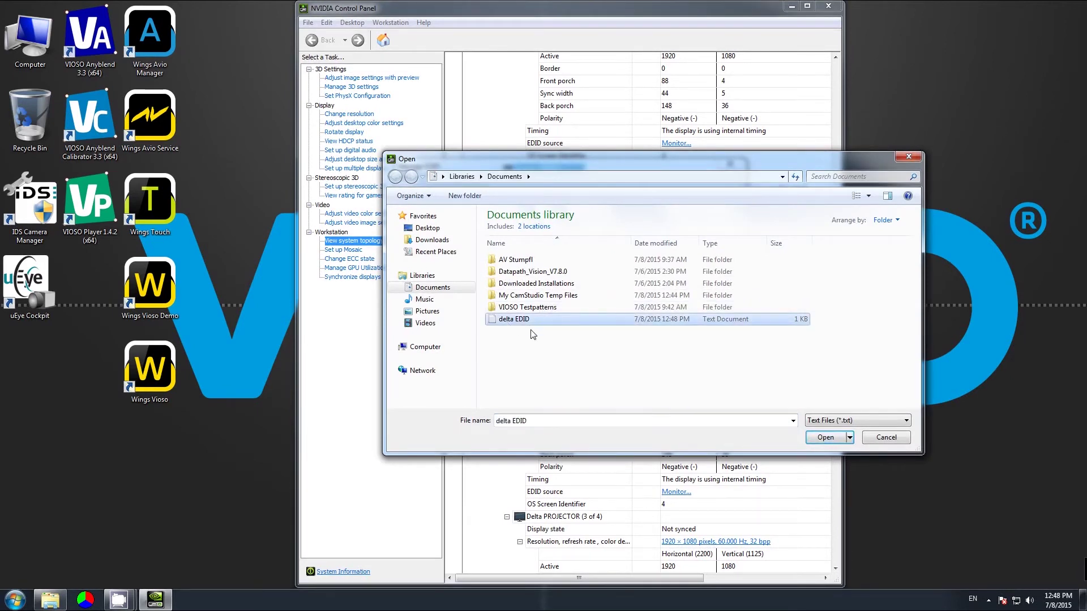
left_click(829, 437)
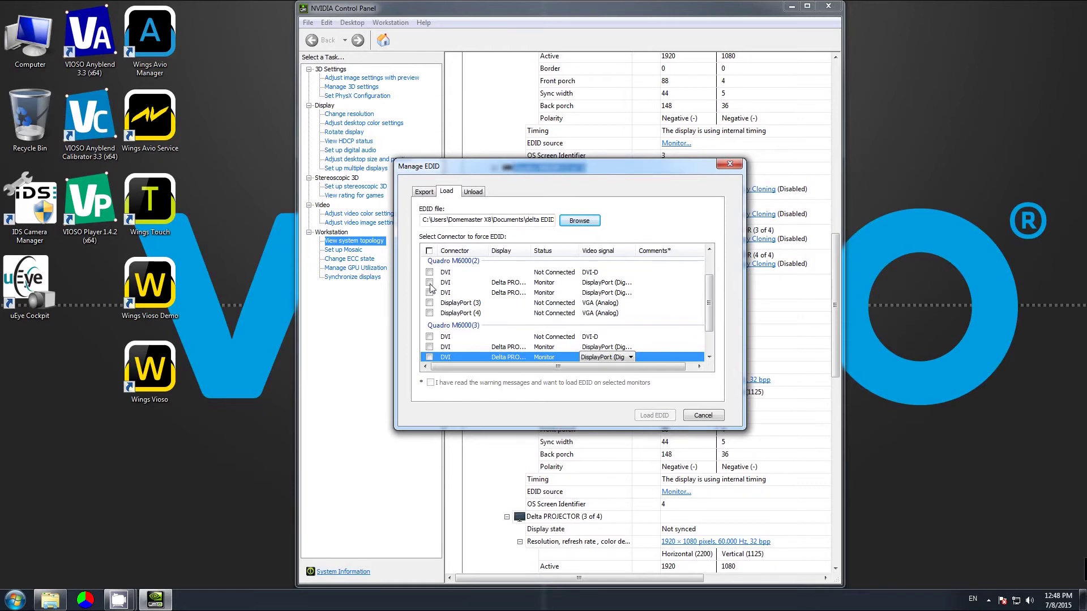
Load the file onto all four Delta projector DVI outputs on both Quadro M6000 cards.
left_click(430, 283)
left_click(430, 293)
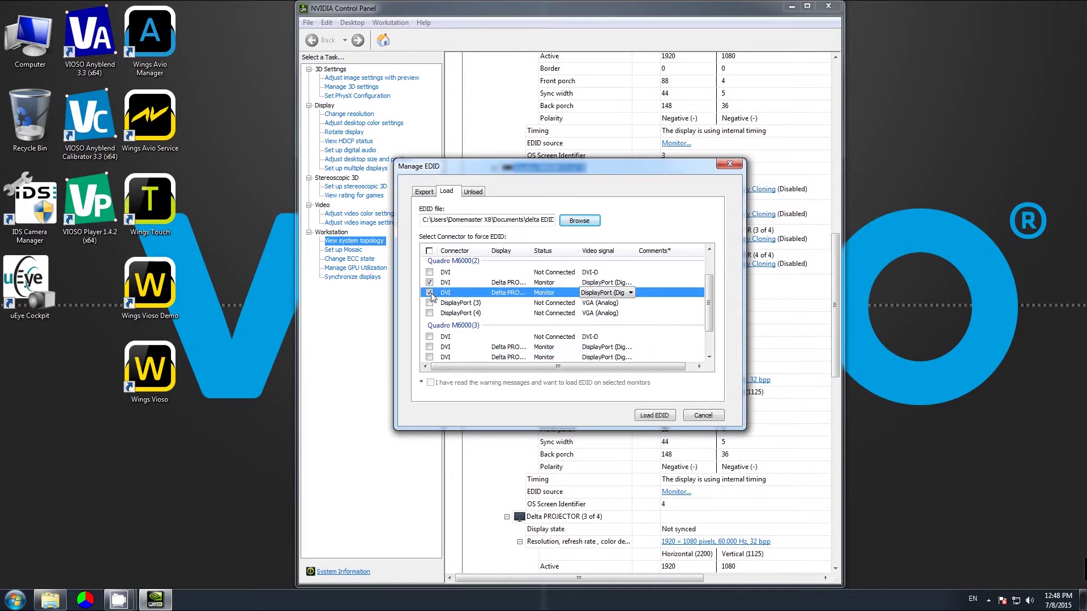
scroll(432, 303, "down", 2)
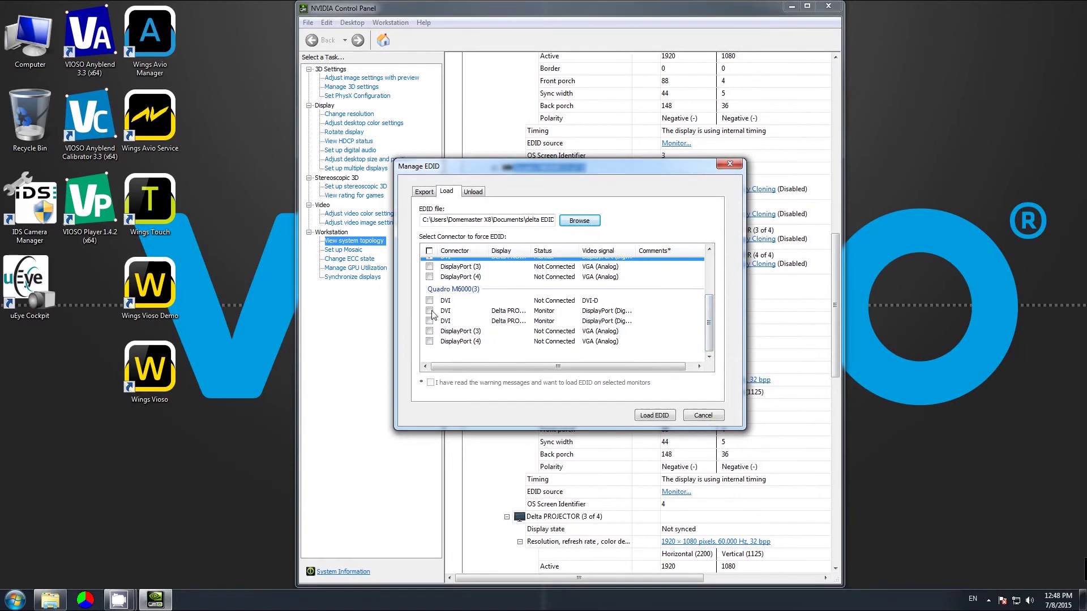
left_click(430, 311)
left_click(430, 321)
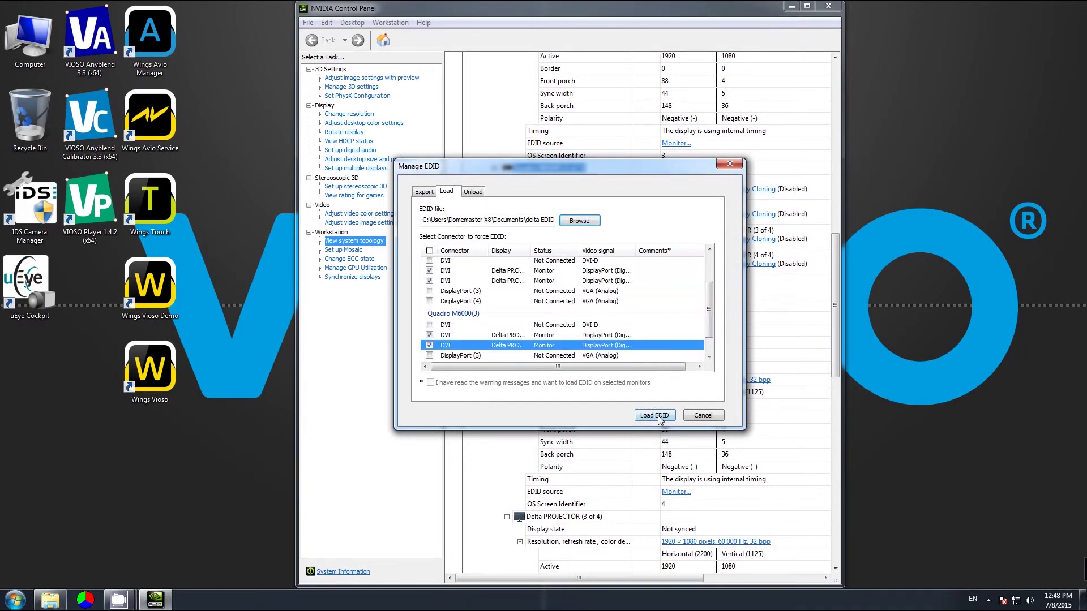
left_click(659, 418)
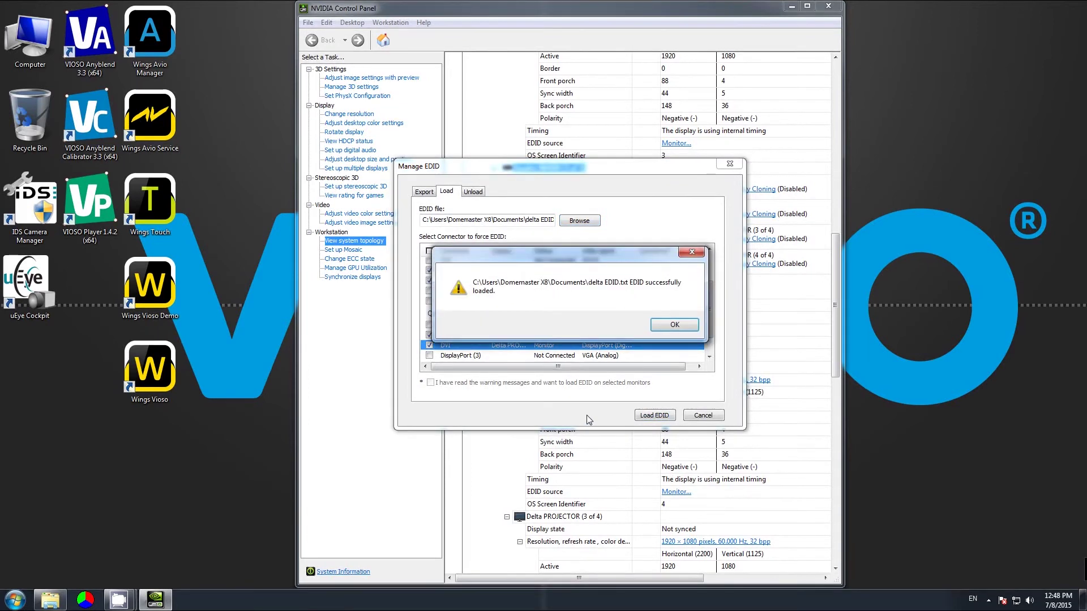
left_click(675, 325)
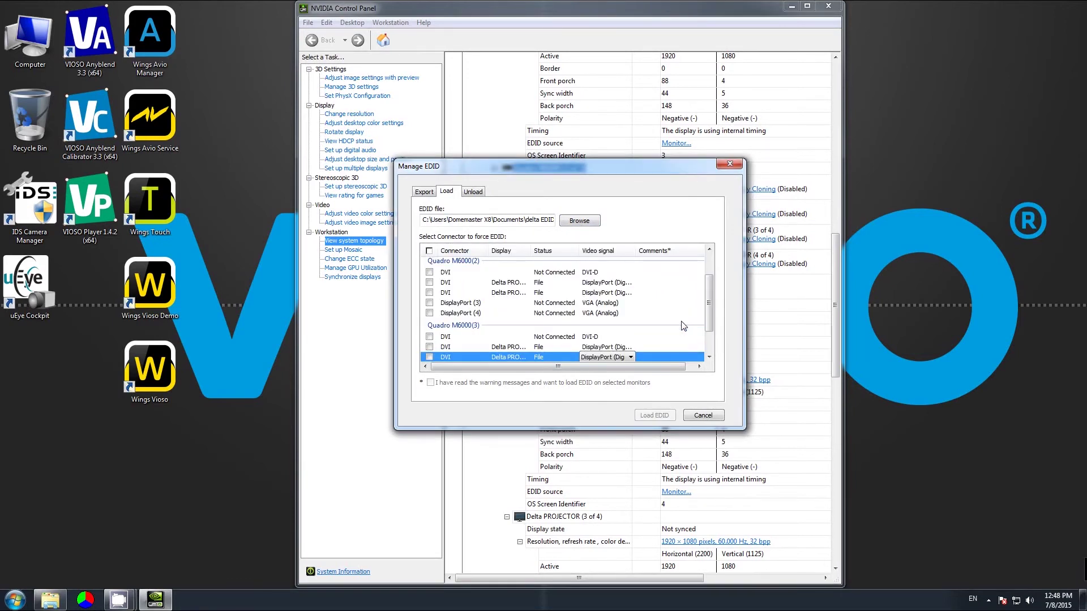
Close Manage EDID so the topology shows the projector outputs with EDID (File).
left_click(730, 164)
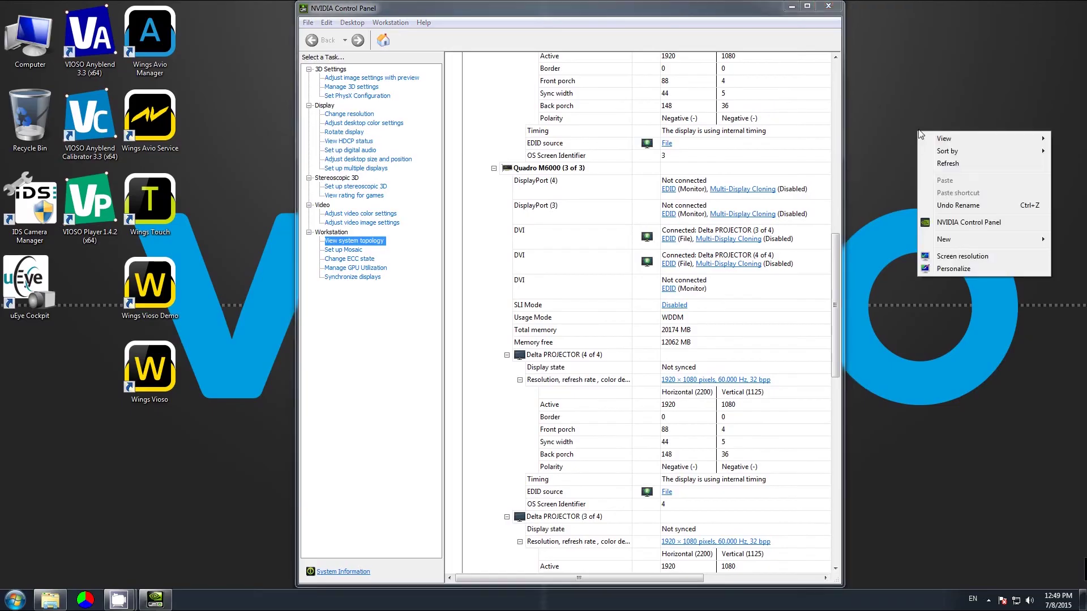
In Screen Resolution, check displays 3 and 4 as 1920 × 1080 PROJECTOR displays.
left_click(968, 258)
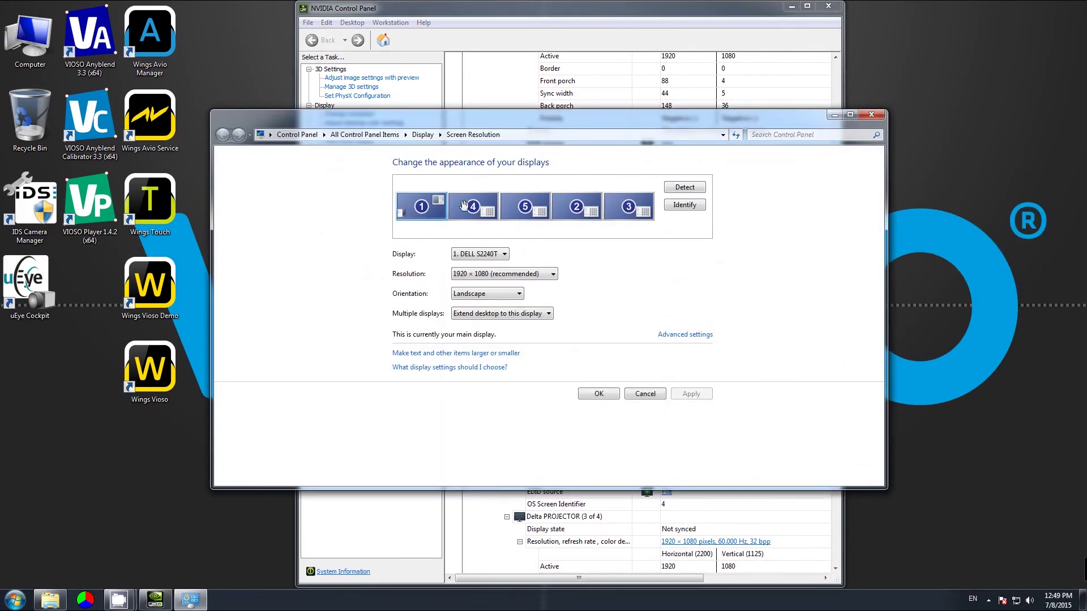
left_click(470, 203)
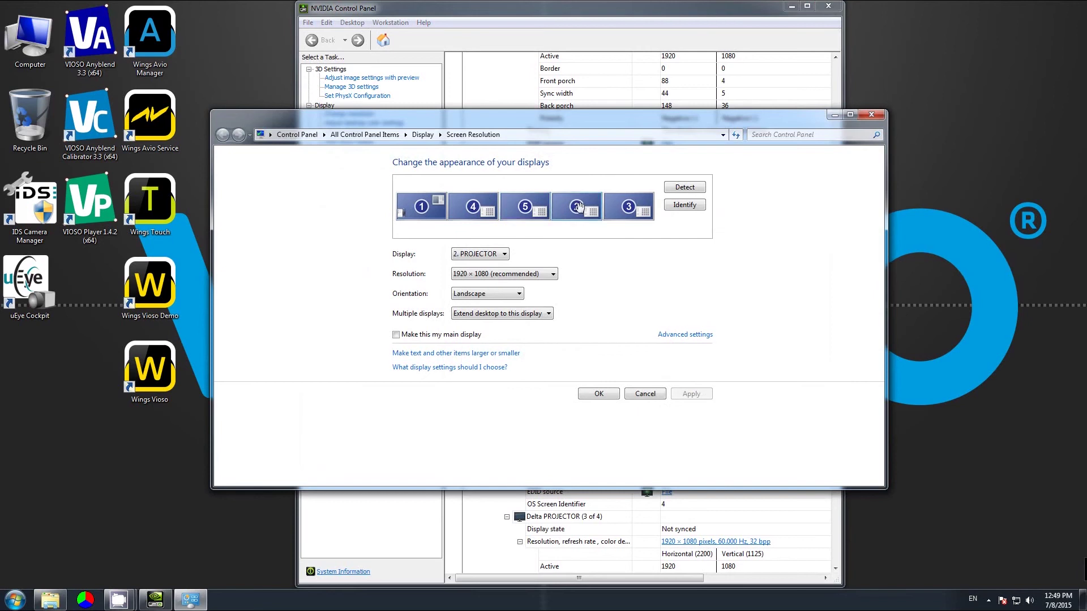
left_click(616, 205)
key("Left")
key("Left")
key("Left")
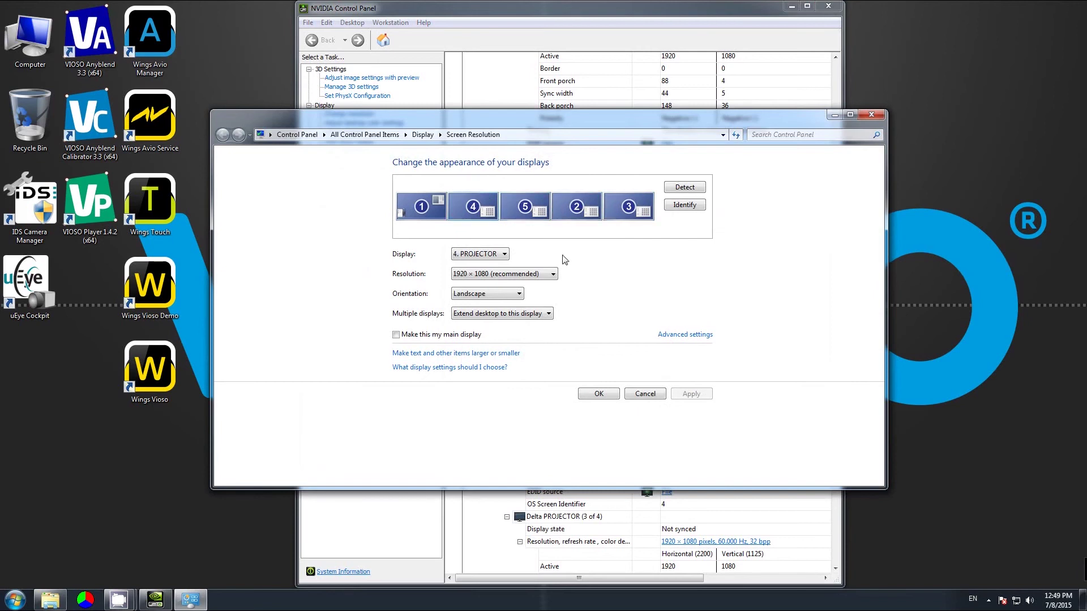